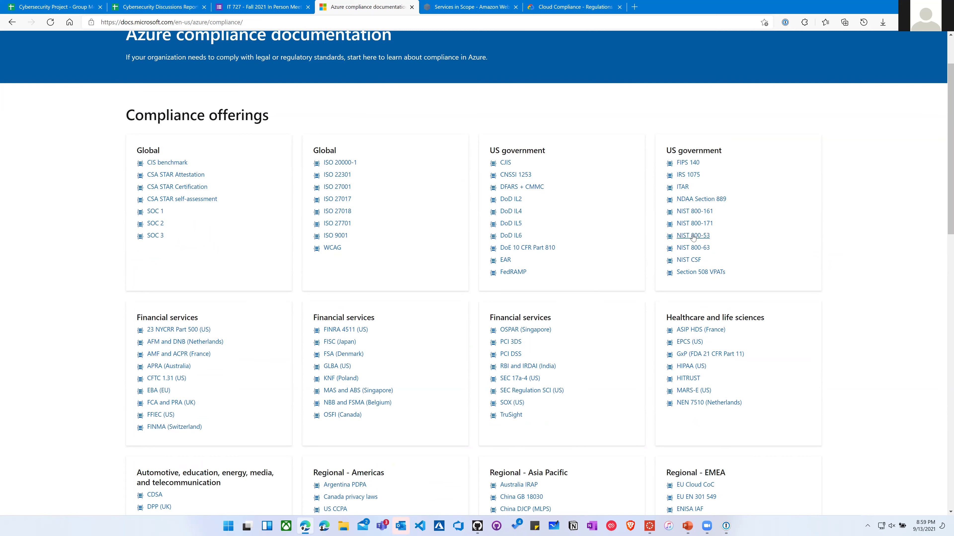
Look through the Azure compliance offerings, from the global and US government standards down to the regional ones
scroll(620, 276, down, 3)
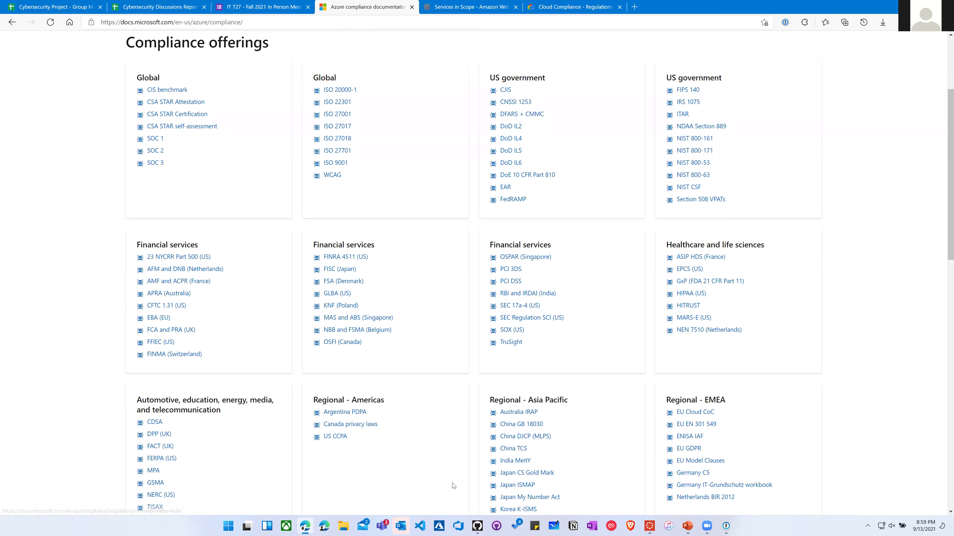
scroll(533, 432, down, 2)
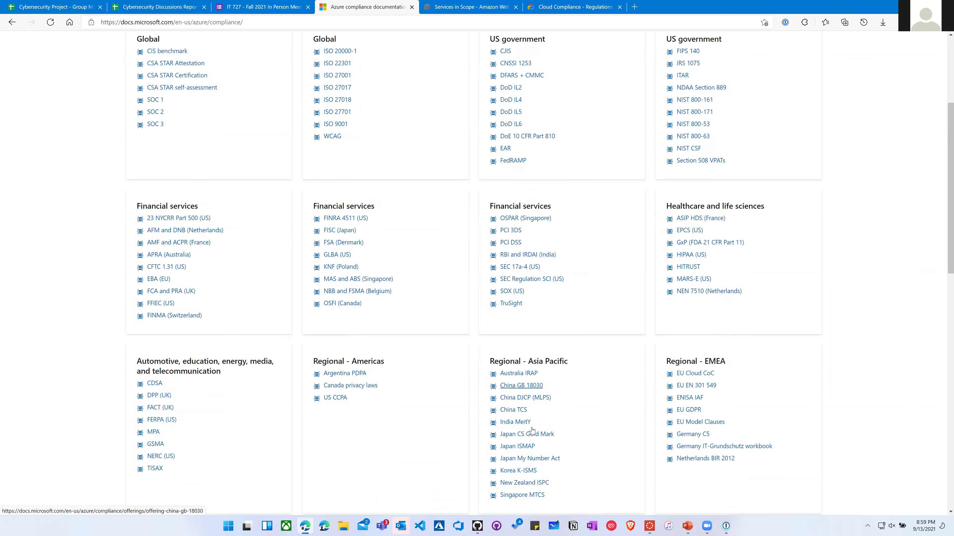
scroll(533, 432, down, 4)
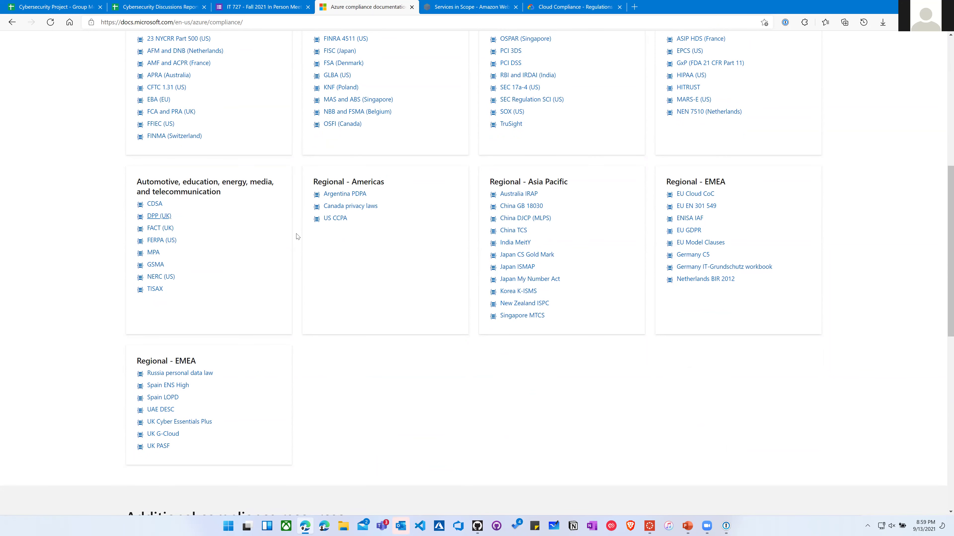
scroll(294, 239, up, 8)
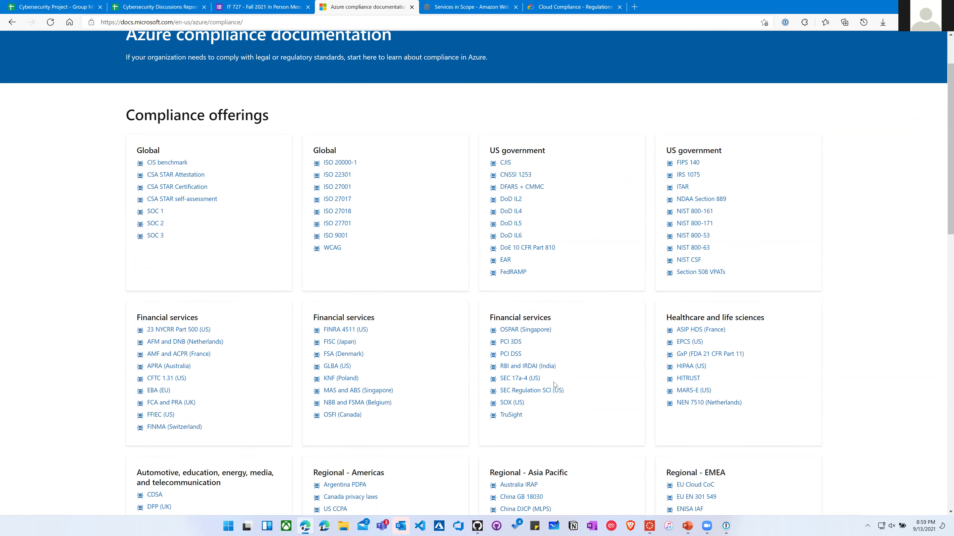
scroll(554, 384, down, 2)
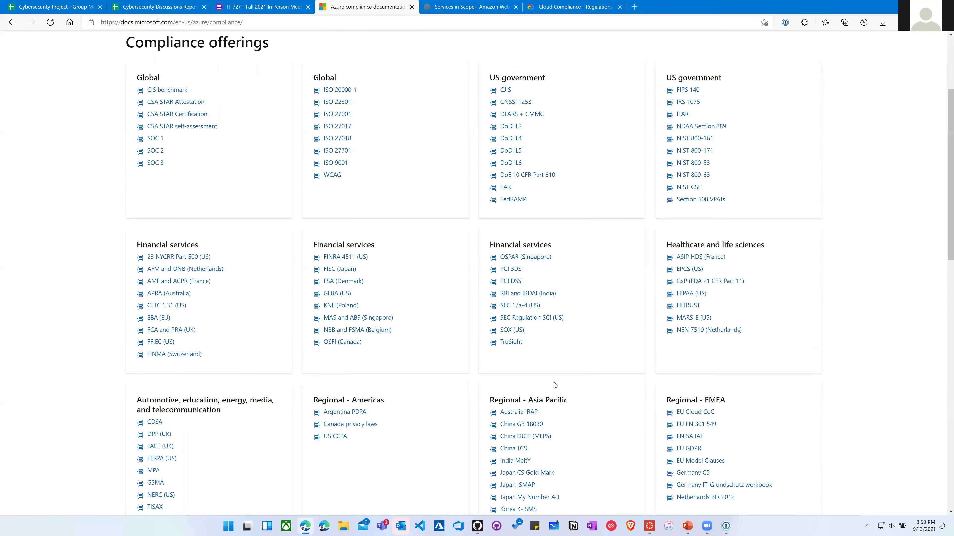
scroll(554, 384, down, 2)
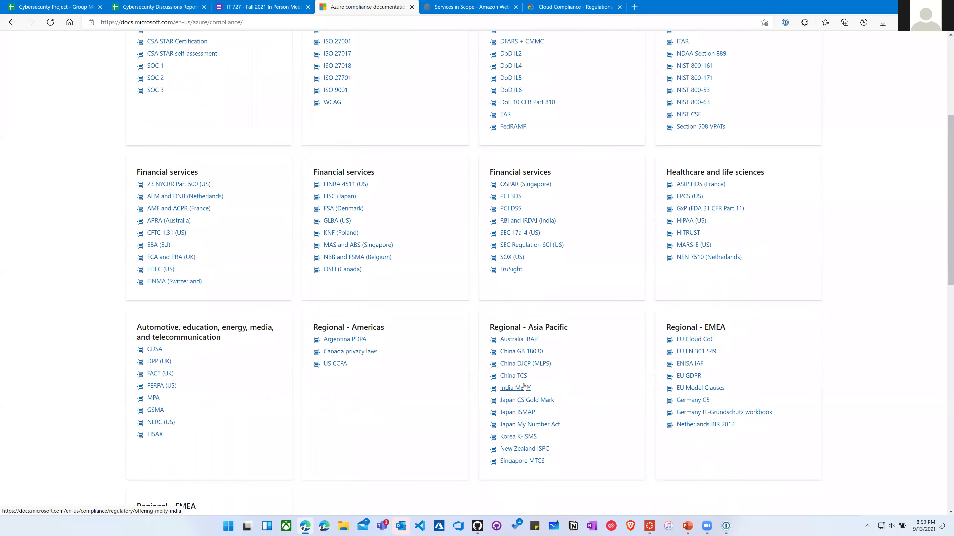
Browse the AWS services in scope for the PCI, ISMAP, FedRAMP, DoD CC SRG, HIPAA BAA, IRAP, MTCS and C5 programs
key(ctrl+Tab)
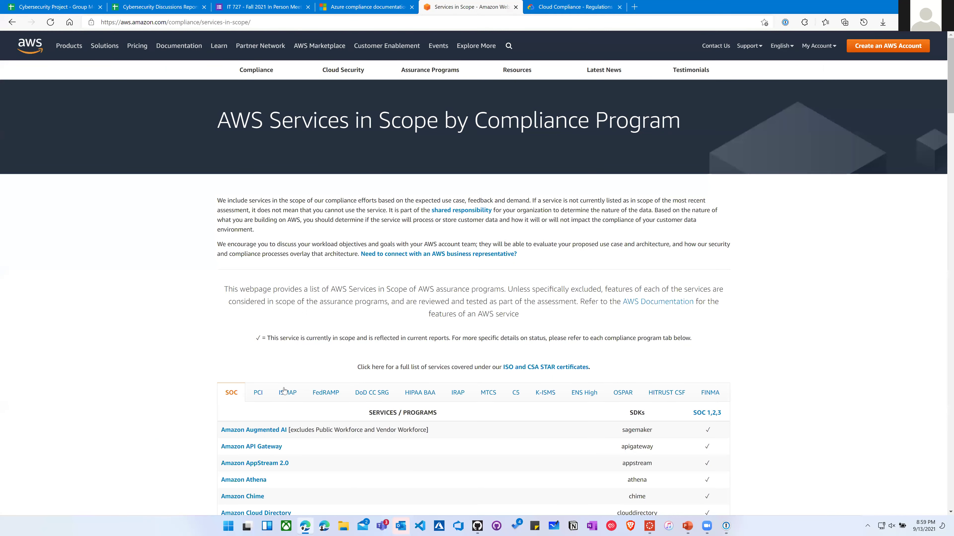
click(258, 392)
click(287, 392)
click(325, 393)
click(386, 395)
click(421, 393)
click(458, 393)
click(495, 397)
click(516, 393)
Bring up the Google Cloud compliance offerings page and skim its certification cards
click(559, 7)
scroll(609, 342, down, 5)
scroll(610, 342, down, 5)
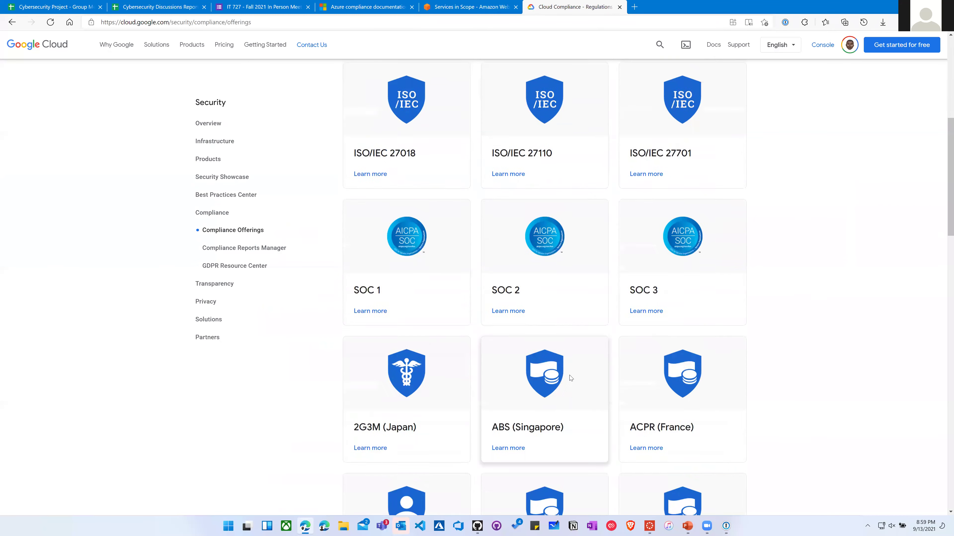
scroll(569, 378, up, 10)
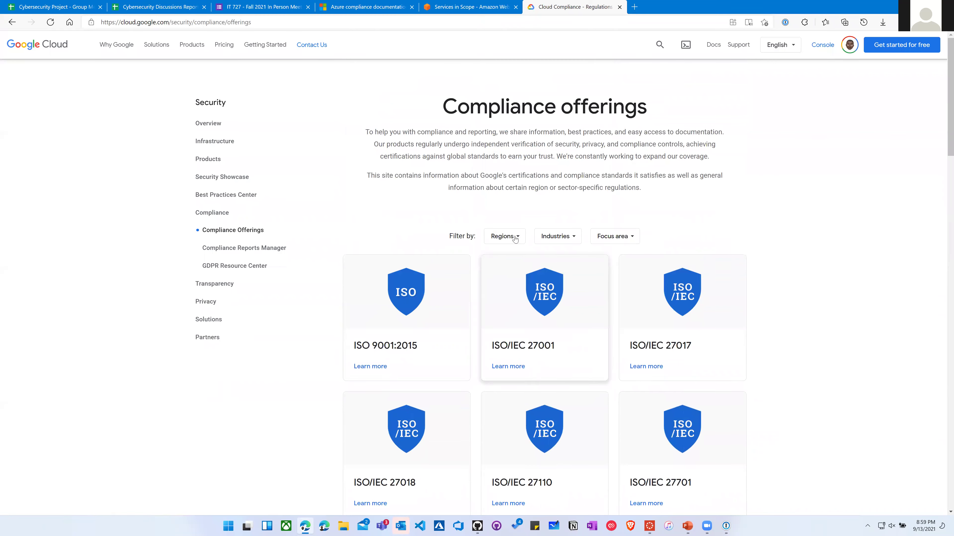
Check the region, industry and focus area filters, view only the Education industry offerings, and remove that filter
click(503, 236)
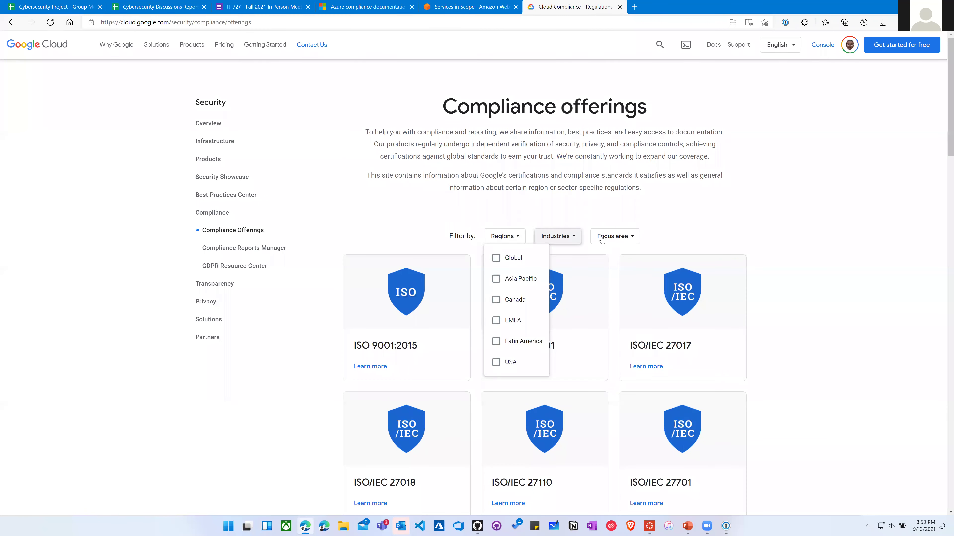
click(558, 236)
click(613, 236)
click(559, 237)
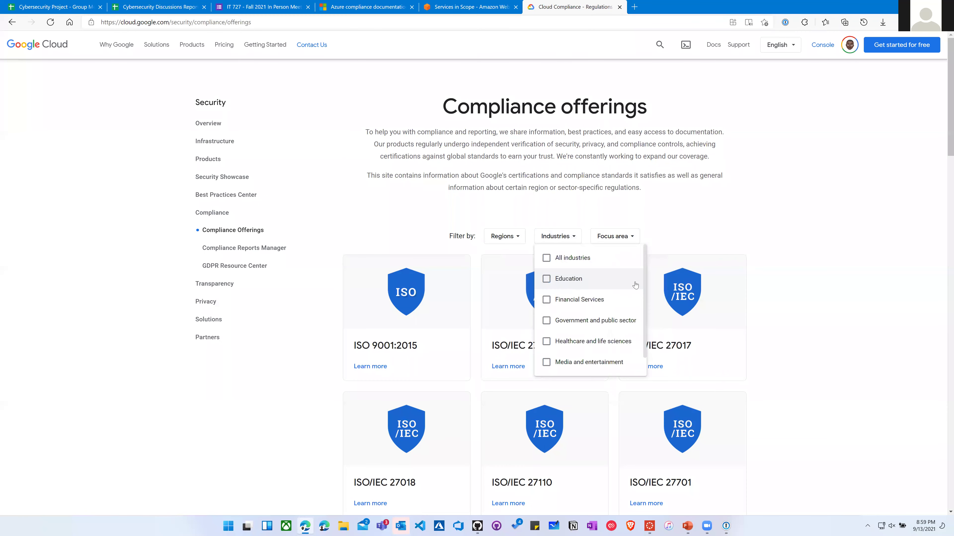
click(547, 279)
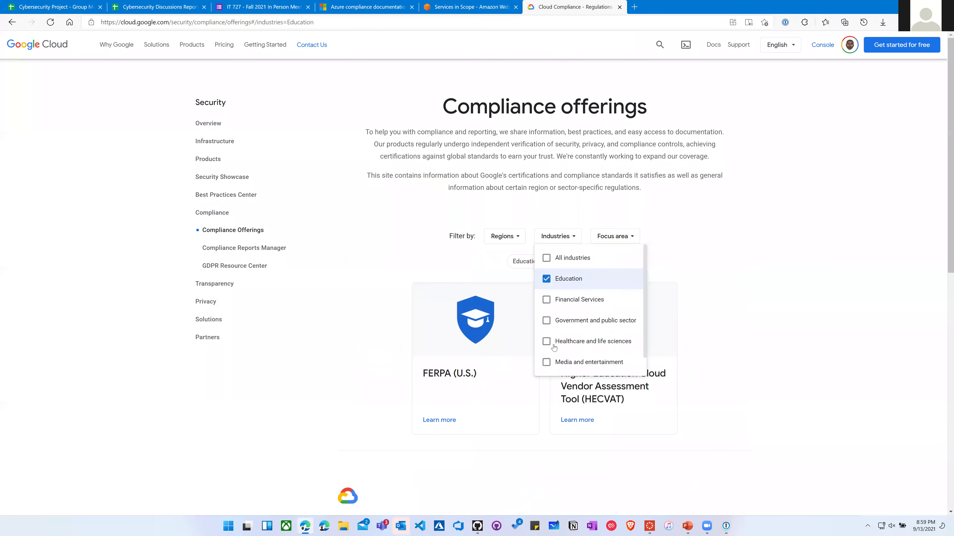
click(788, 392)
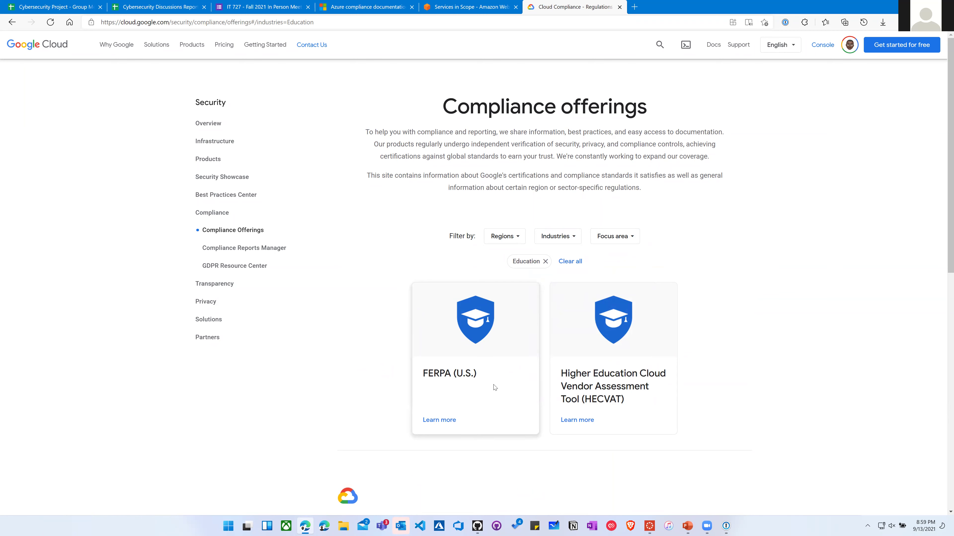
click(546, 261)
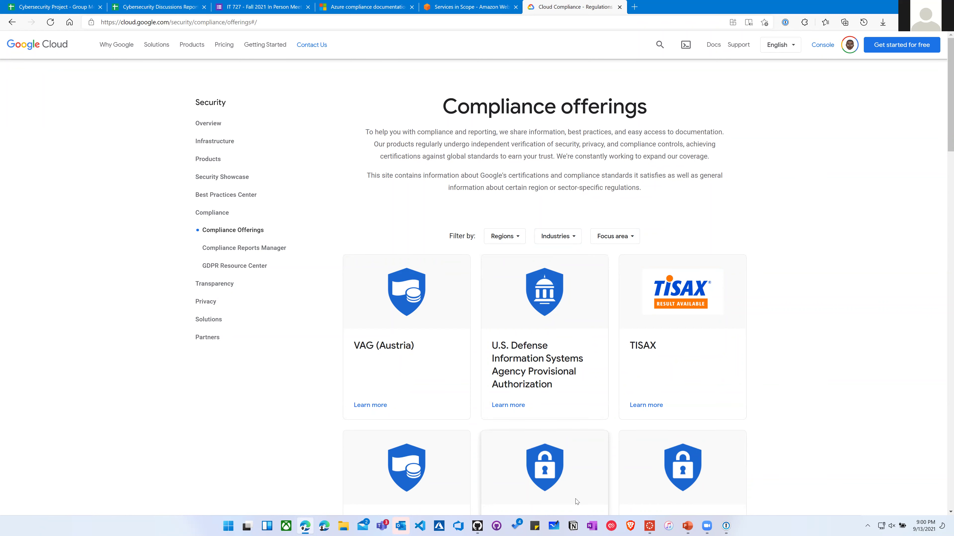
Switch to the Canvas course modules and expand Module 1 - Welcome (Start Here) to show its items
mouse_move(644, 528)
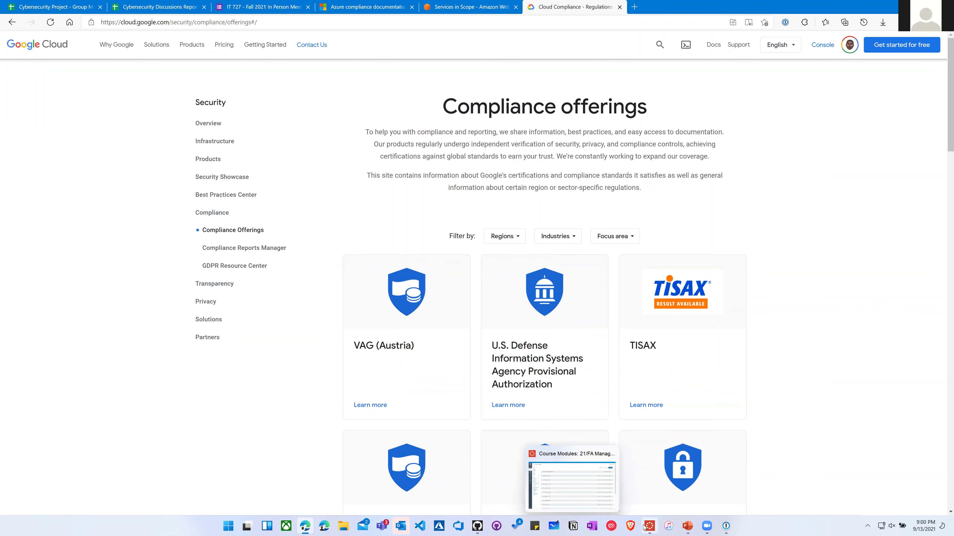
click(572, 482)
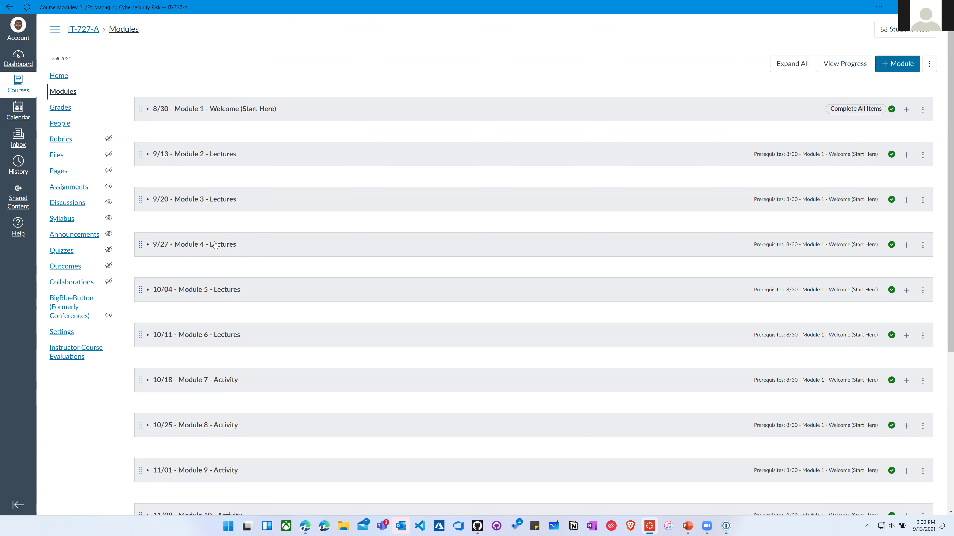
click(148, 110)
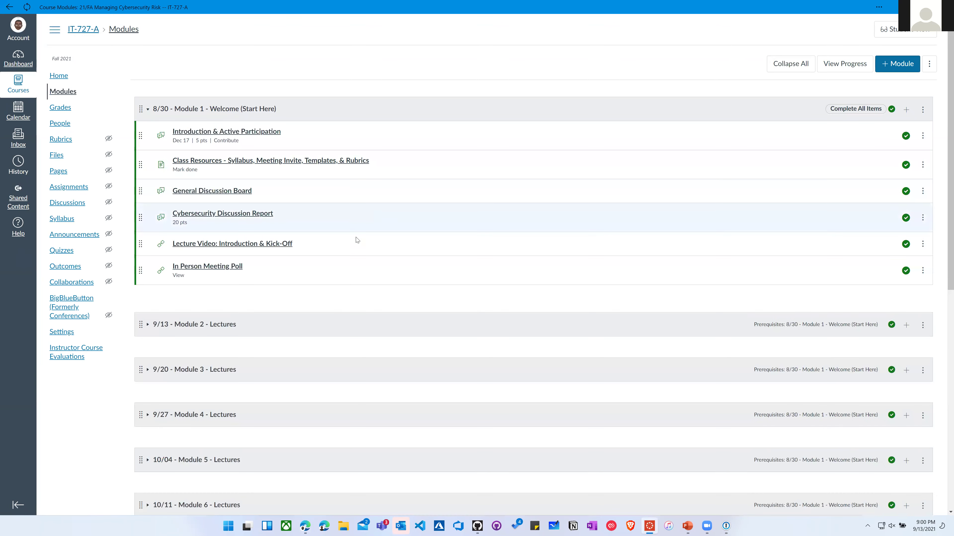
scroll(262, 313, down, 2)
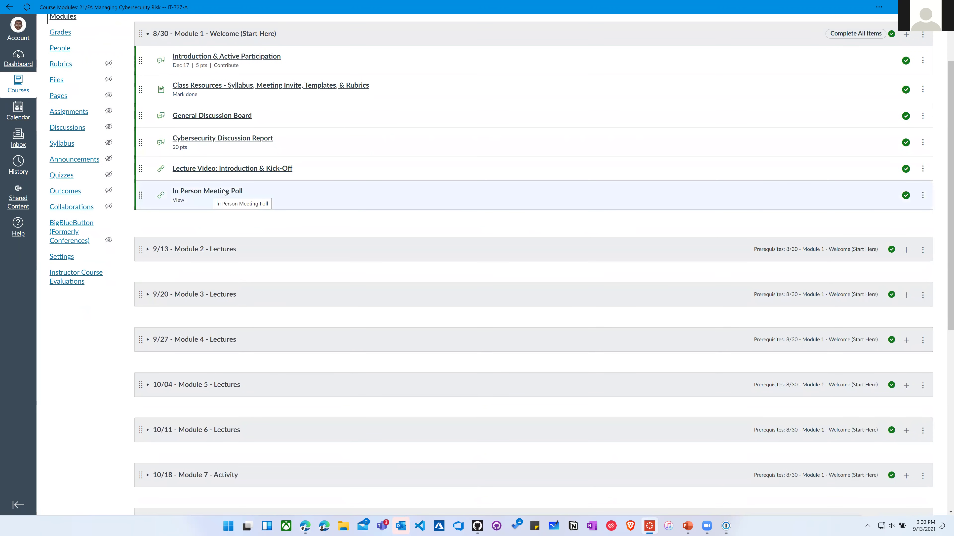
Open the Introduction & Kick-Off lecture video and briefly start its playback
click(230, 169)
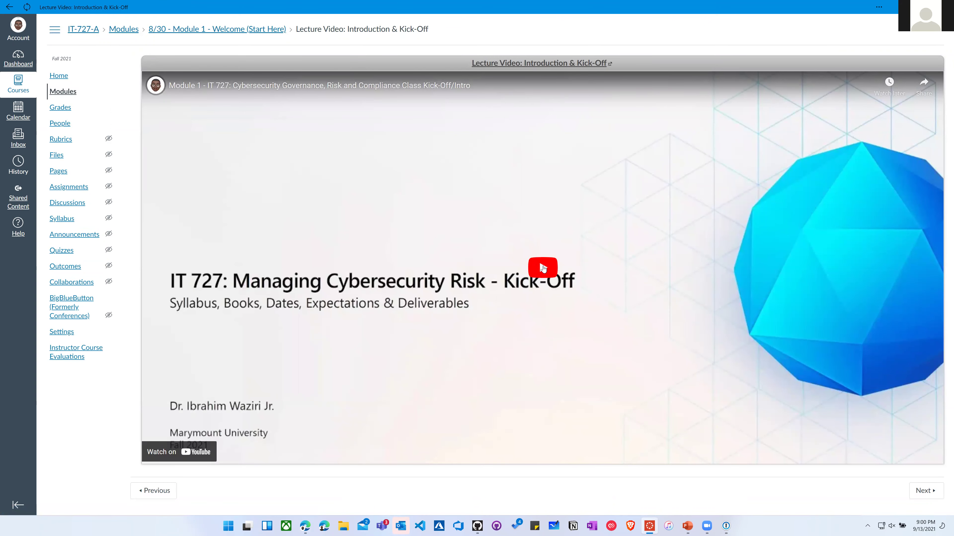
click(543, 294)
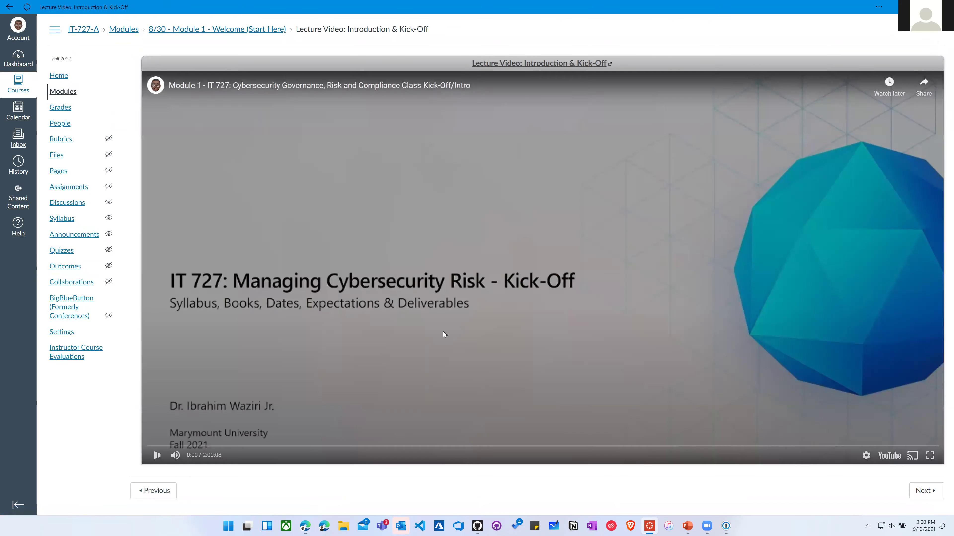
click(156, 455)
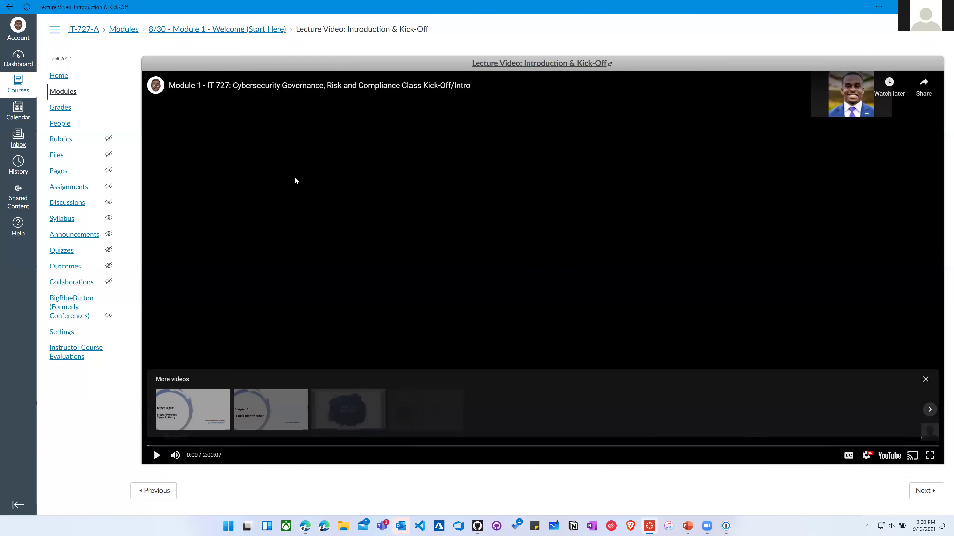
Return to the Module 1 item list and open the Class Resources page with the syllabus, meeting invite, templates and rubrics
click(262, 33)
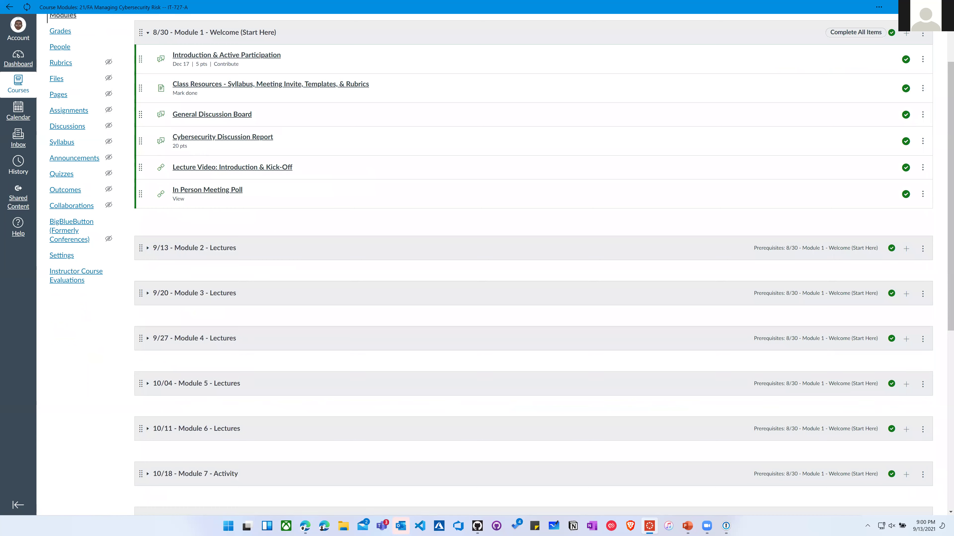
click(242, 85)
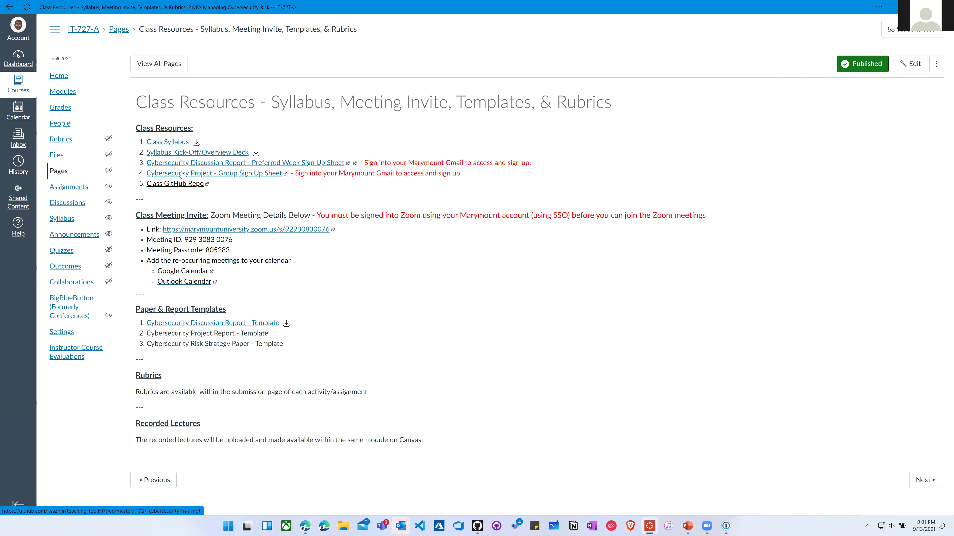
Open the Cybersecurity Discussion Report sign-up sheet and review the student names assigned to each module
click(212, 164)
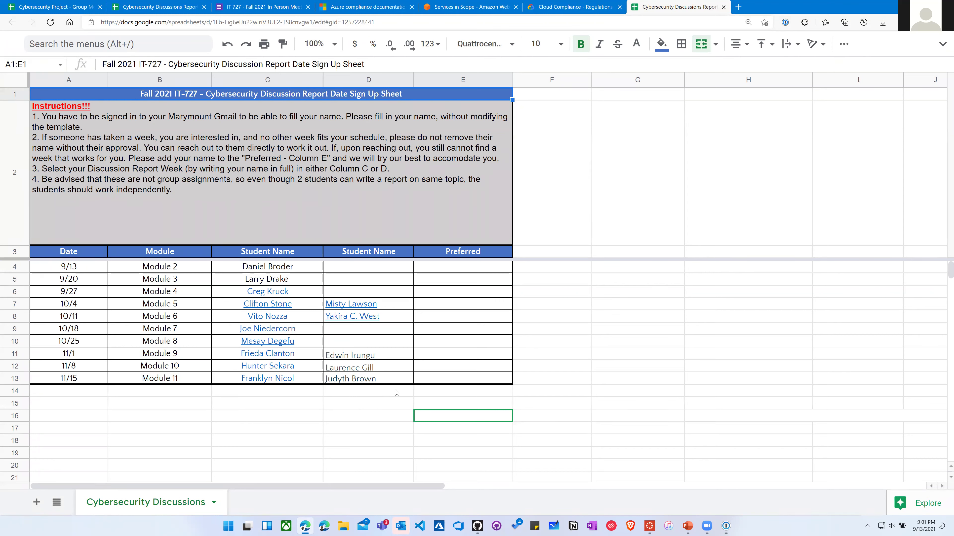
click(364, 391)
drag(286, 388, 264, 278)
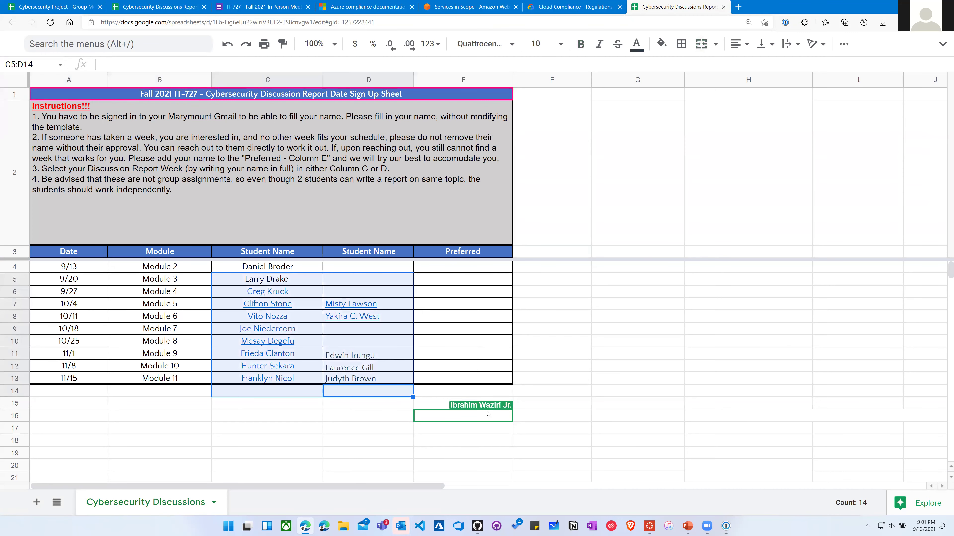
click(567, 394)
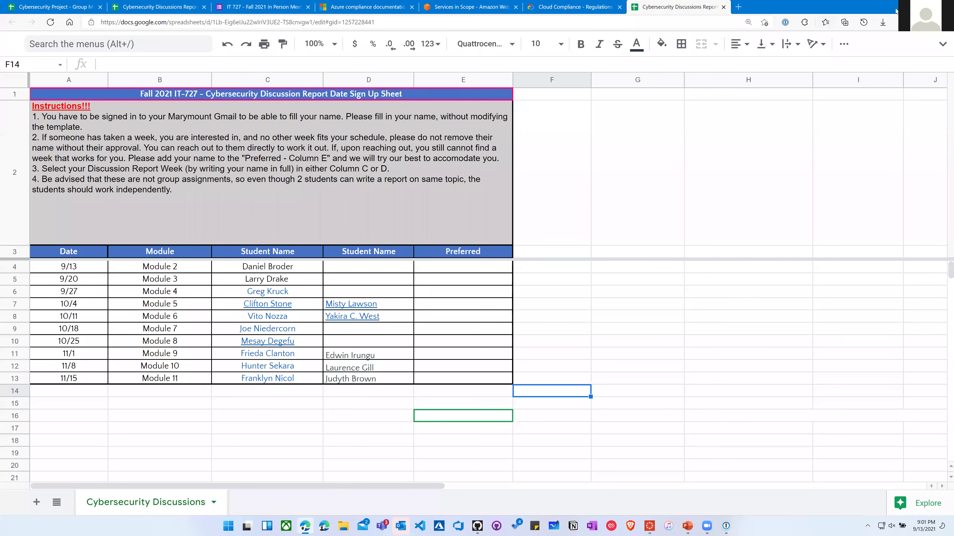
Switch to the GitHub project board Fall 2021 - IT 727: Cybersecurity GRC and maximize its window
key(alt+Tab)
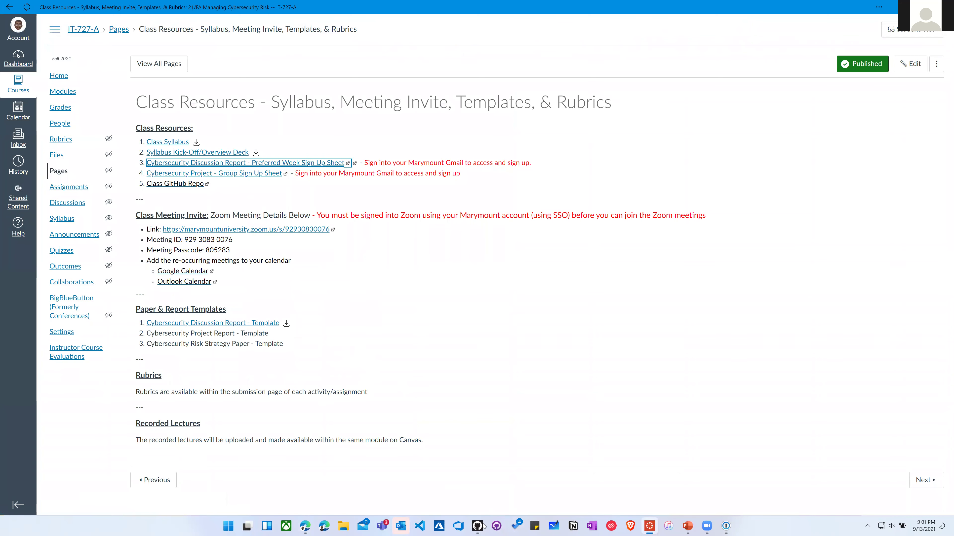
click(867, 504)
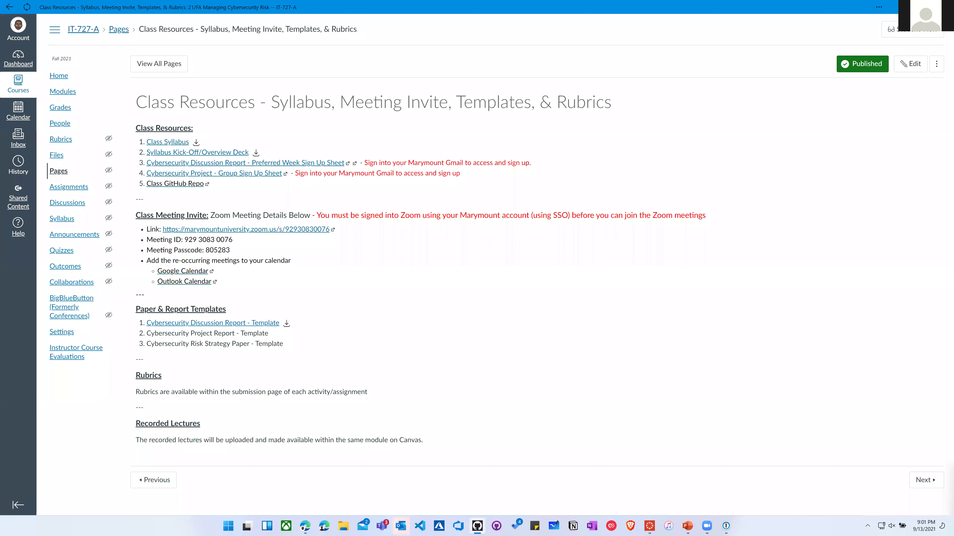
key(alt+Tab)
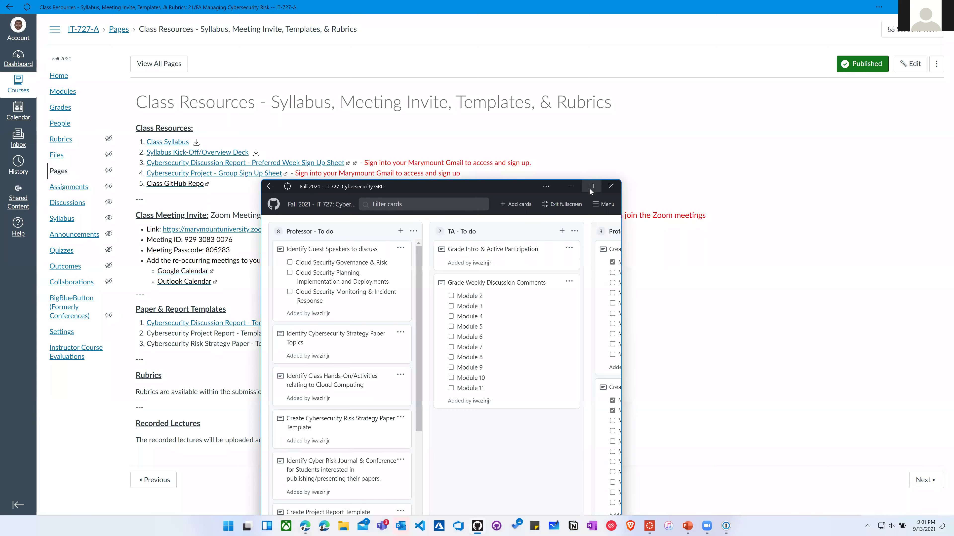
click(590, 187)
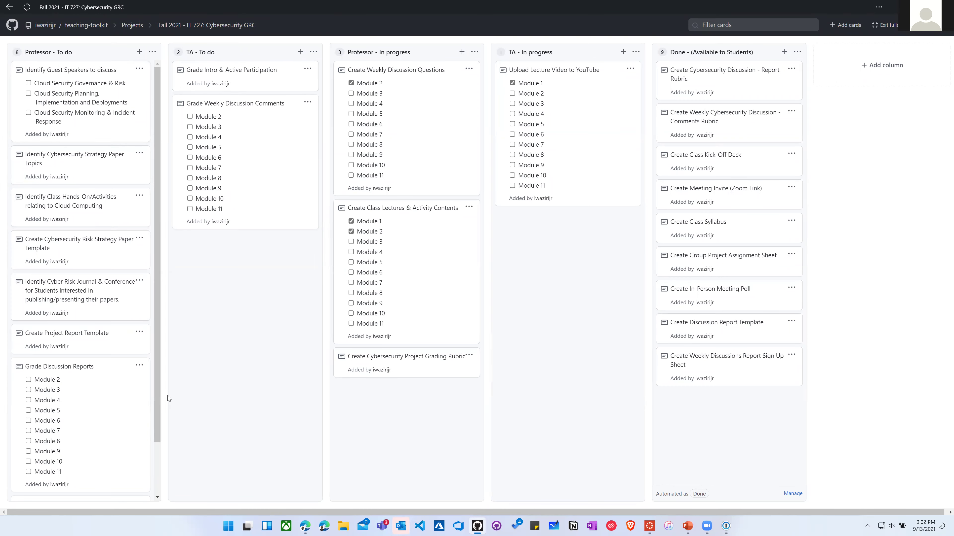
Review the cards in the Professor - To do column down to Grade Group Project
drag(158, 415, 157, 413)
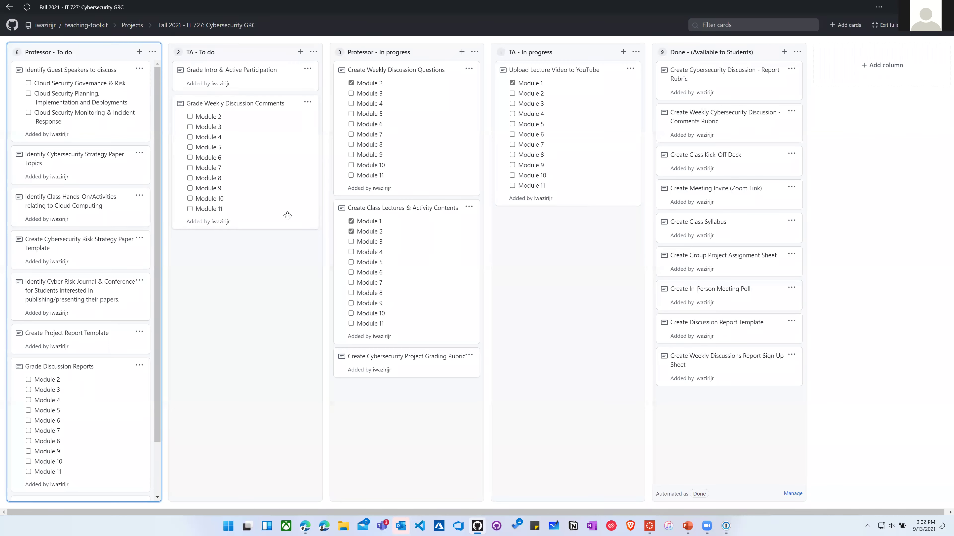
scroll(159, 370, down, 1)
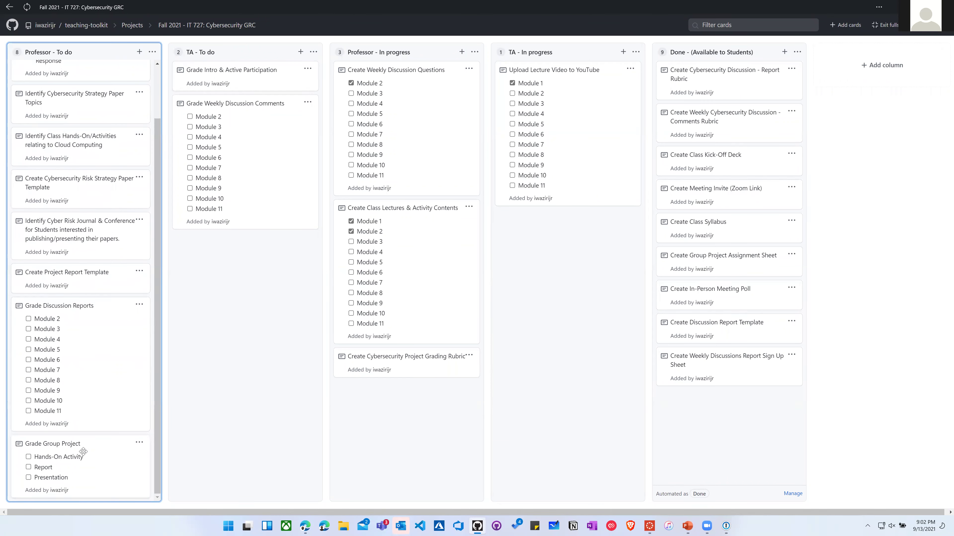
scroll(107, 287, up, 1)
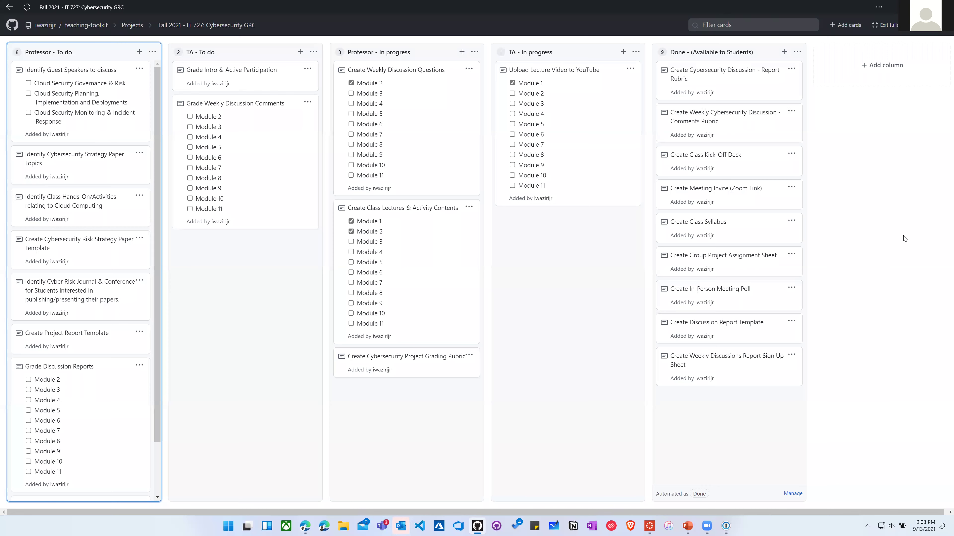
Leave the project board and switch back to the browser window with the discussion report sign-up sheet
key(alt+Tab)
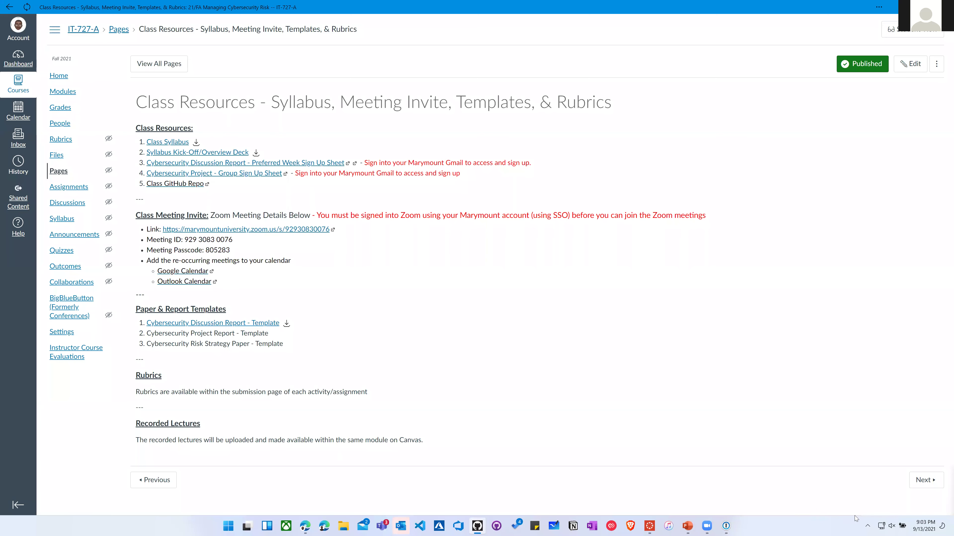
click(310, 528)
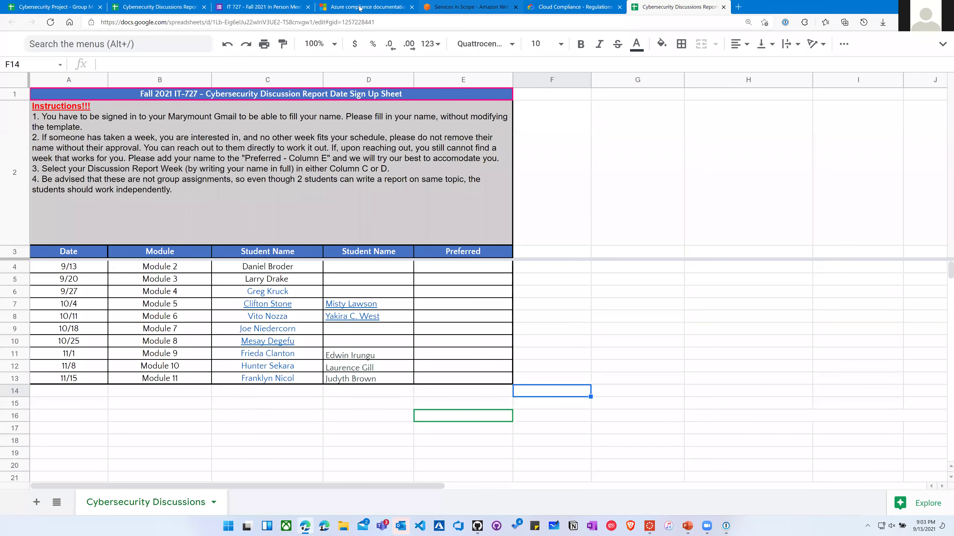
Copy the web address of the Azure compliance documentation page and switch to the other open window with it
click(360, 6)
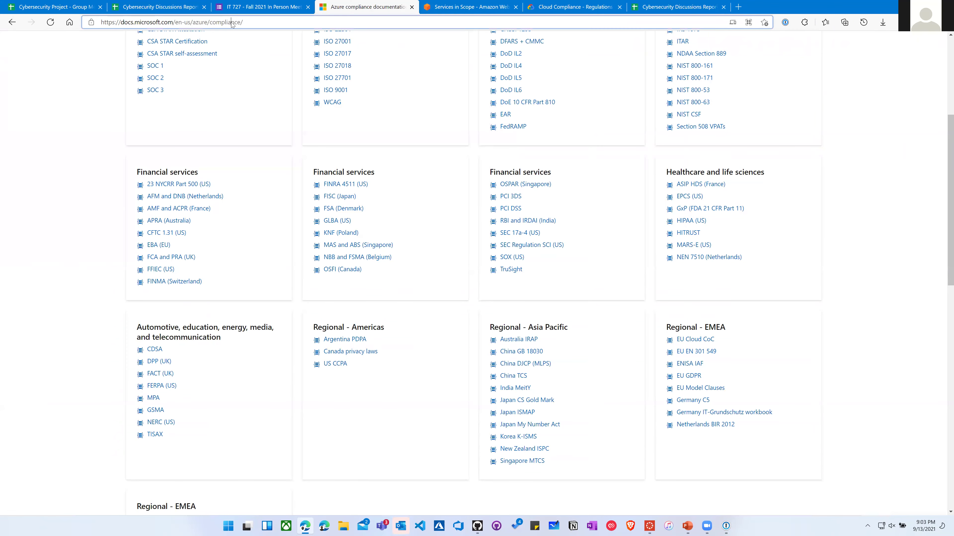
right_click(231, 23)
click(259, 94)
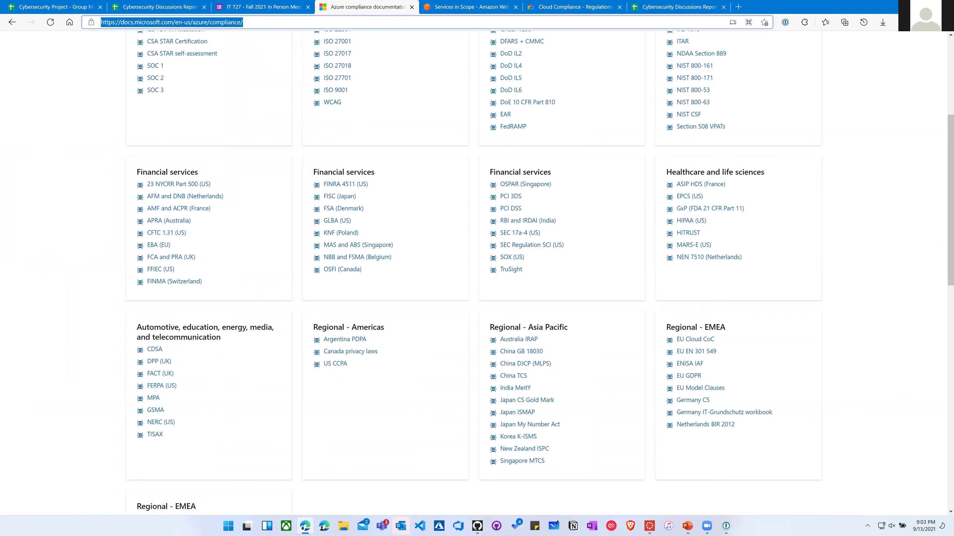
key(alt+Tab)
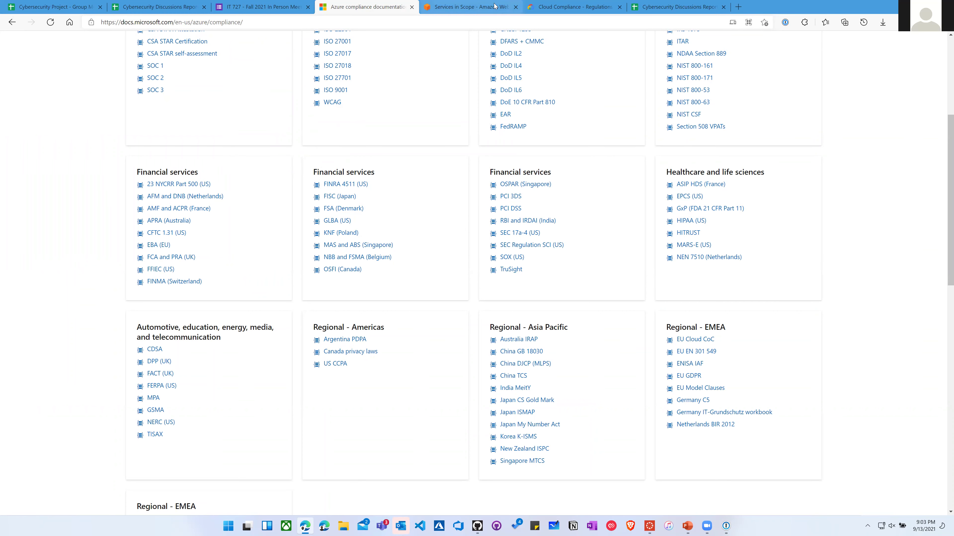
Copy the web addresses of the AWS Services in Scope page and the Google Cloud Compliance offerings page
click(432, 7)
right_click(432, 24)
click(457, 93)
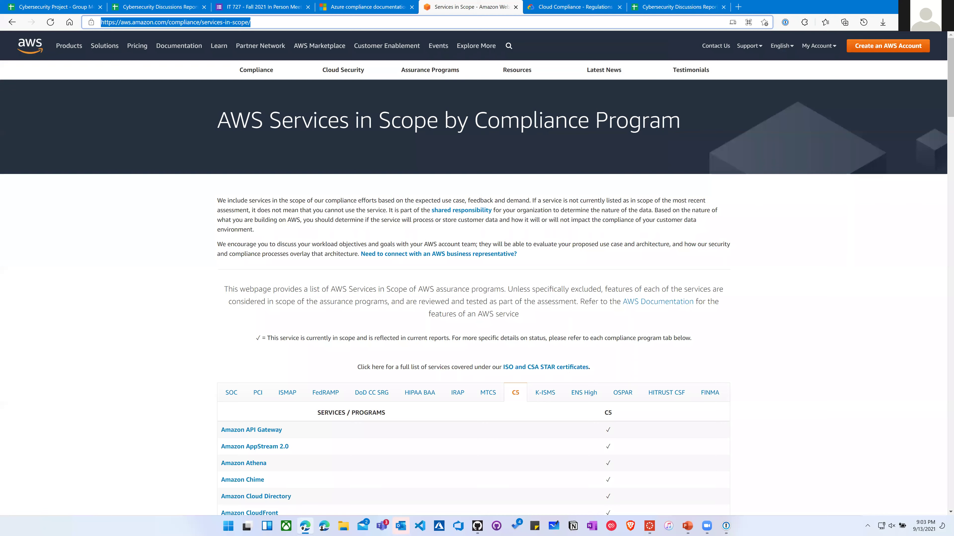
key(alt+Tab)
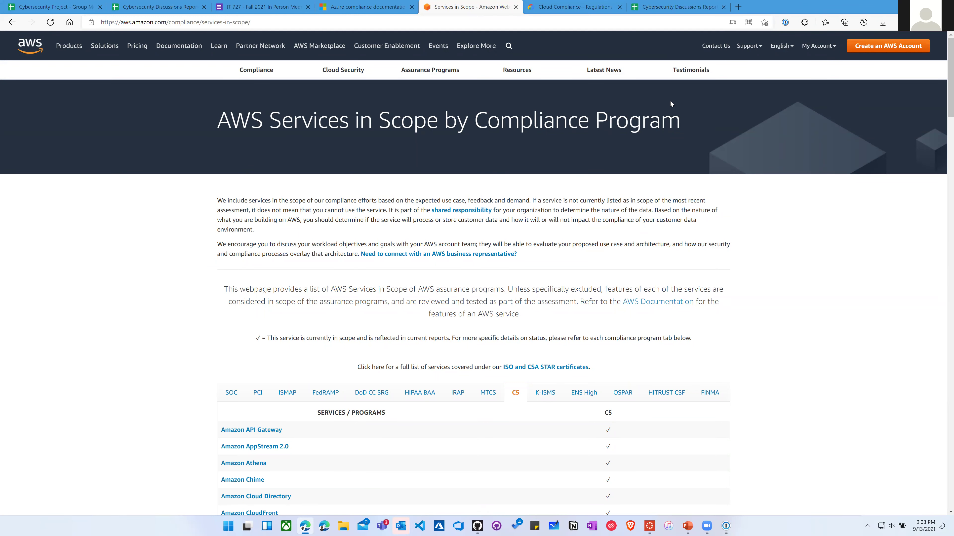
click(564, 5)
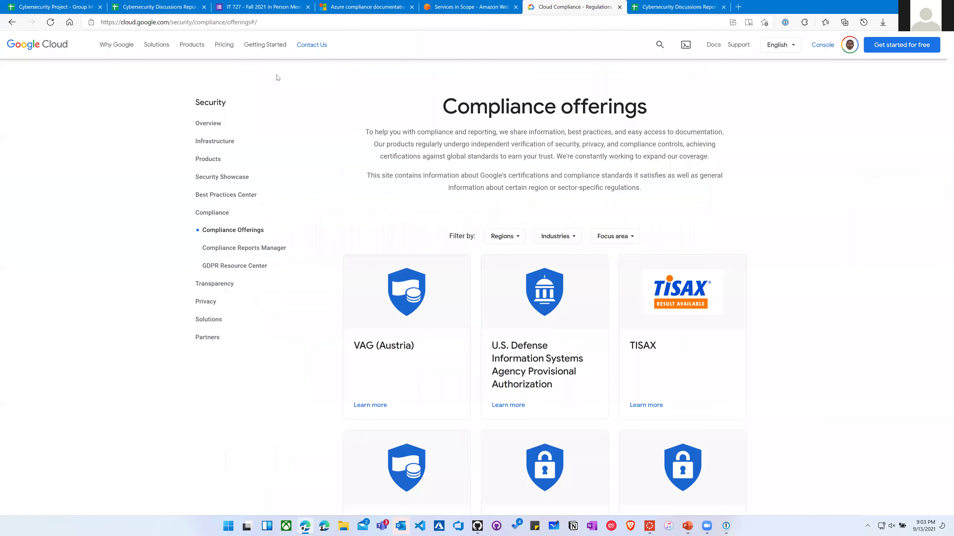
click(215, 26)
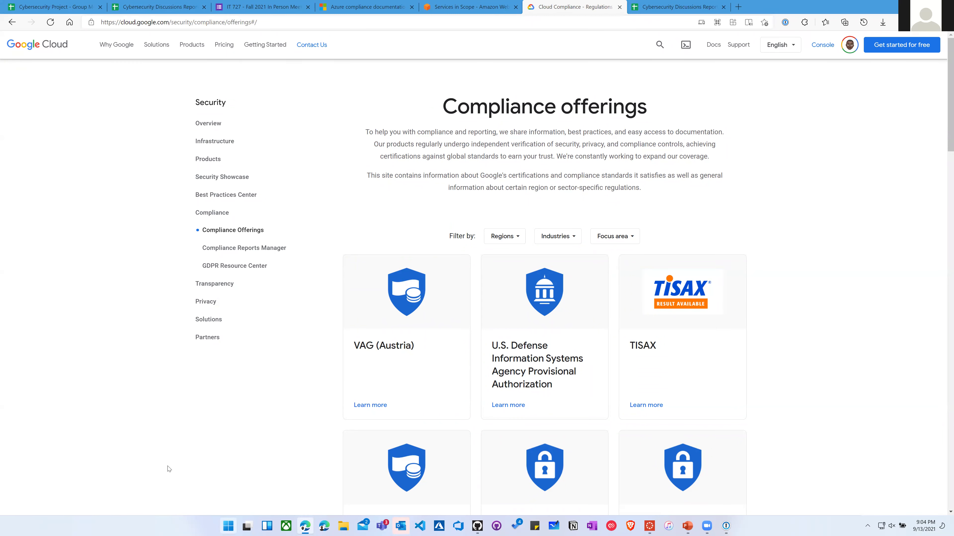
Switch to Canvas and open the In Person Meeting Poll from Module 1 of the IT-727-A course
click(650, 526)
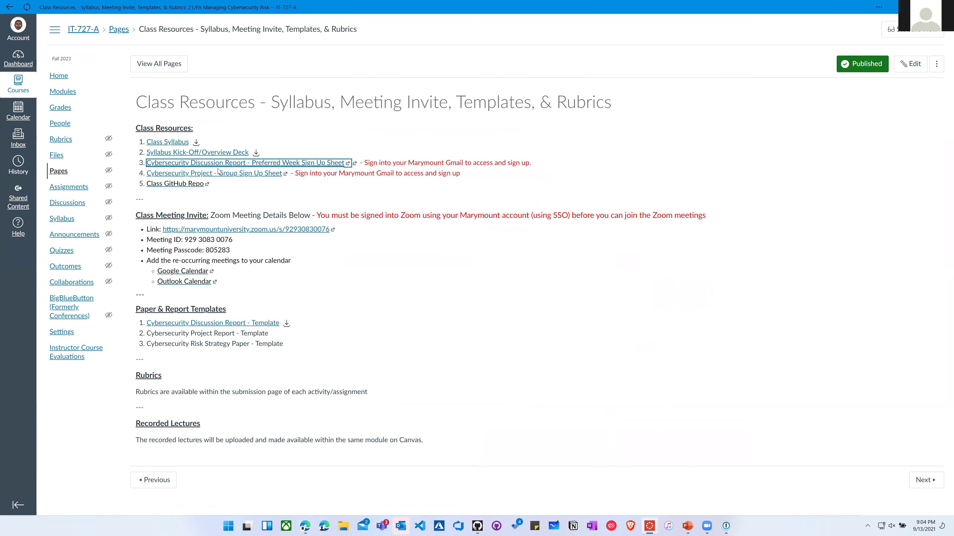
click(60, 92)
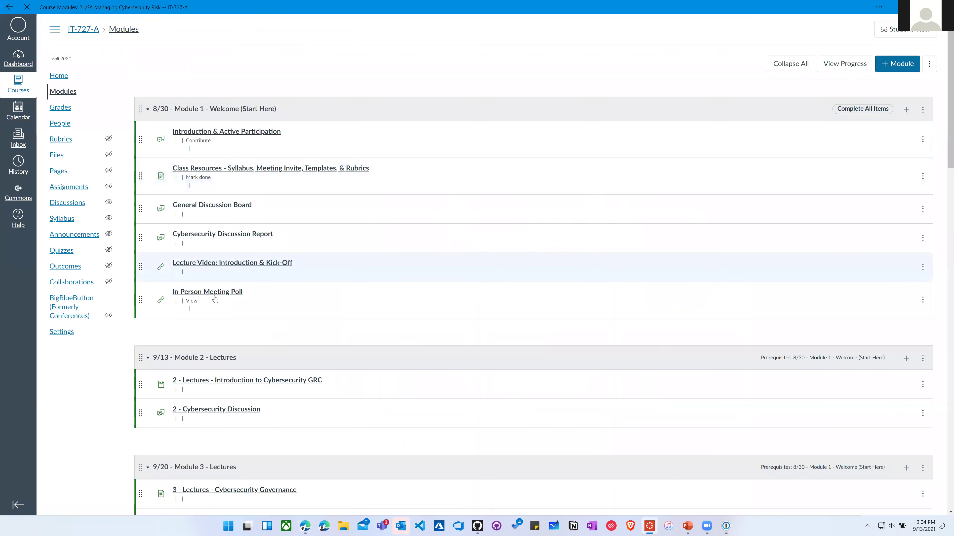
click(211, 267)
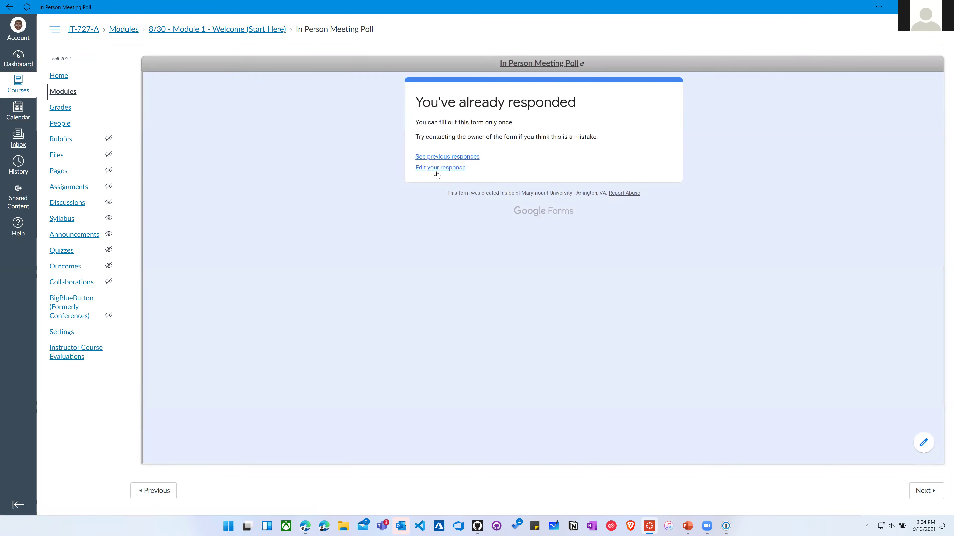
Switch to the browser window with the In Person Meeting Poll results and review the charts for the weeks of 09/20 and 09/27
key(alt+Tab)
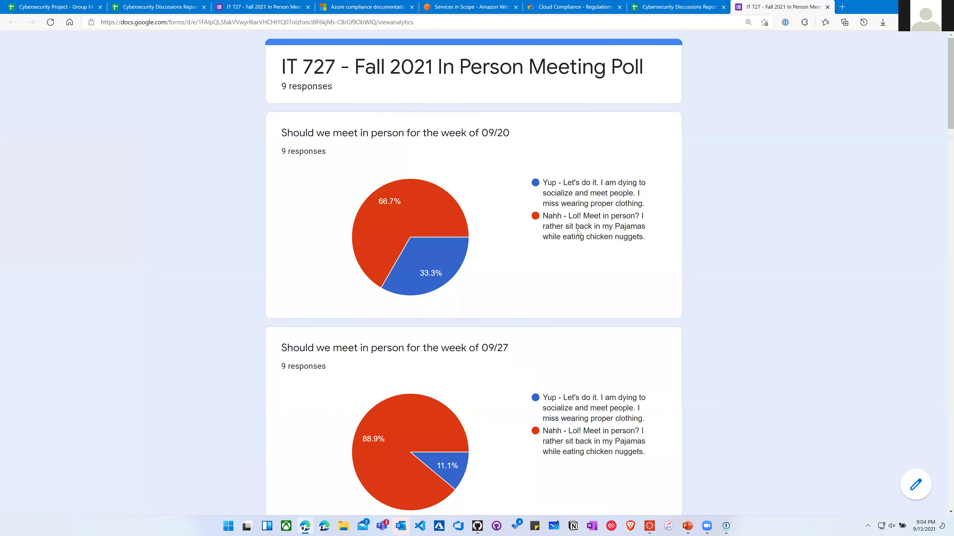
mouse_move(655, 216)
scroll(500, 225, down, 2)
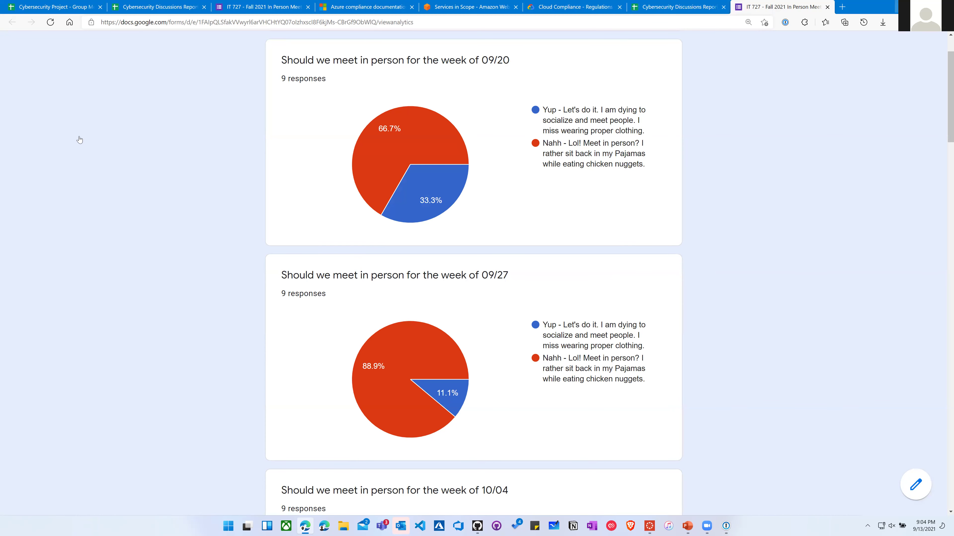
Return to Canvas, open the Project Groups of the course roster and expand Group 1 to show its members
key(alt+Tab)
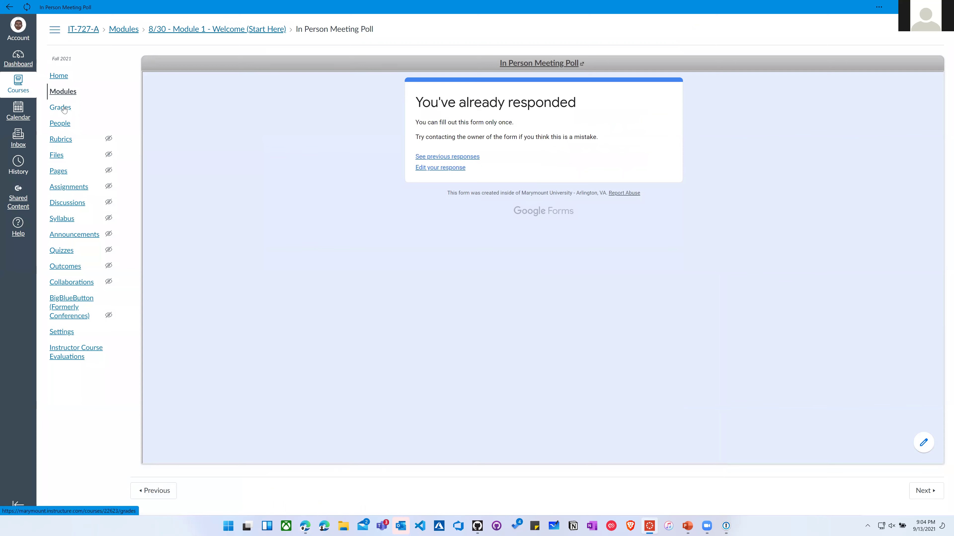
click(63, 127)
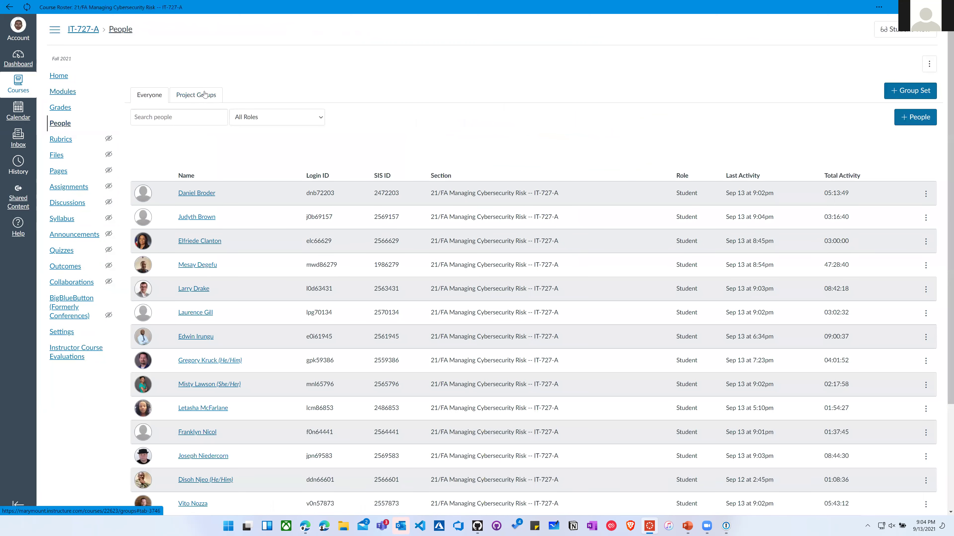
click(205, 95)
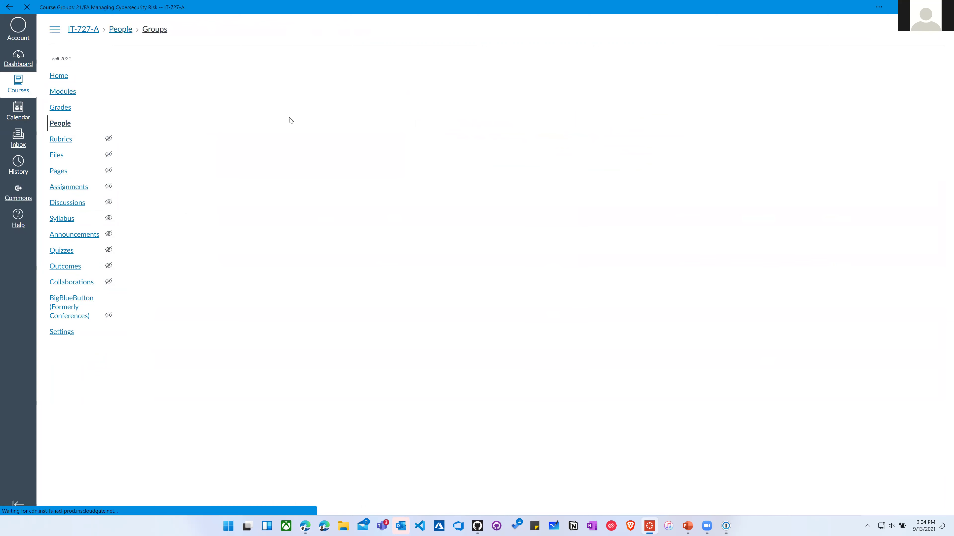
click(346, 145)
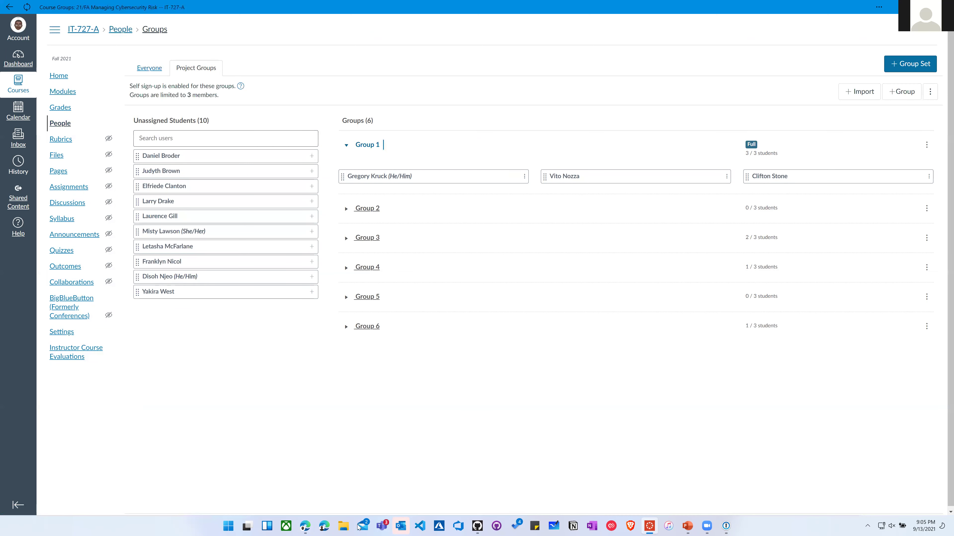
Switch to the browser and bring up the Cybersecurity Project Group Topics & Members sign-up sheet
click(304, 526)
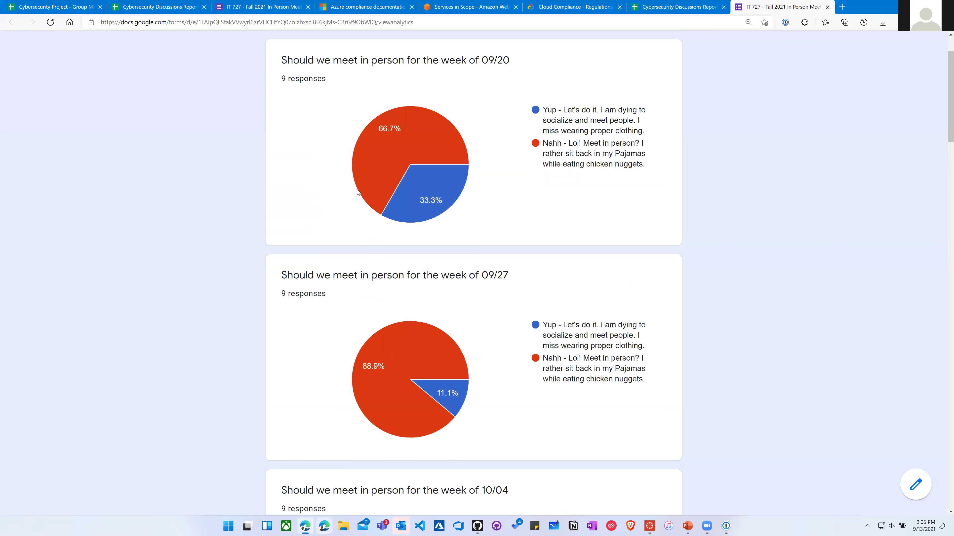
key(ctrl+2)
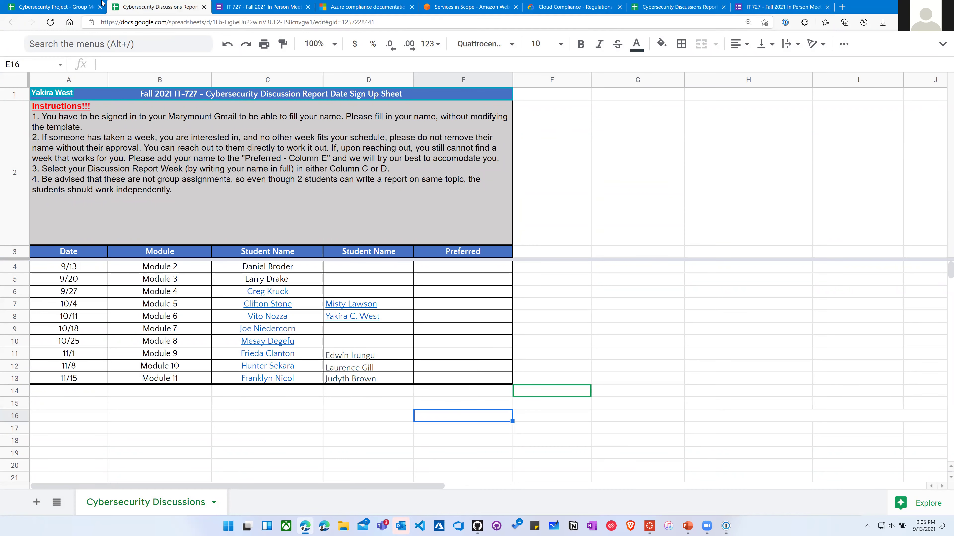
key(ctrl+1)
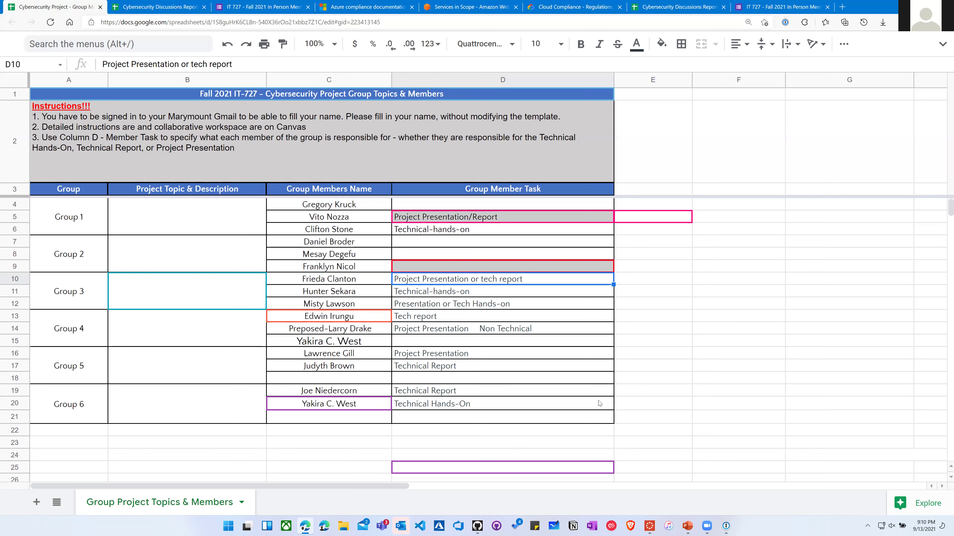
Go back to the Canvas course modules, expand Module 2 - Lectures and open 2 - Cybersecurity Discussion
click(652, 526)
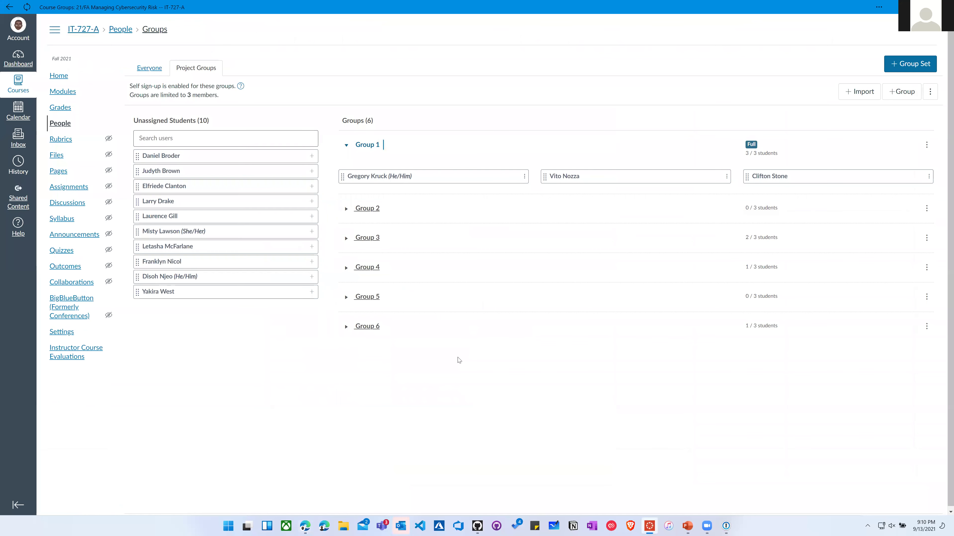
key(shift+Tab)
key(shift+Tab)
key(shift+Tab)
key(shift+Tab)
key(shift+Tab)
key(Return)
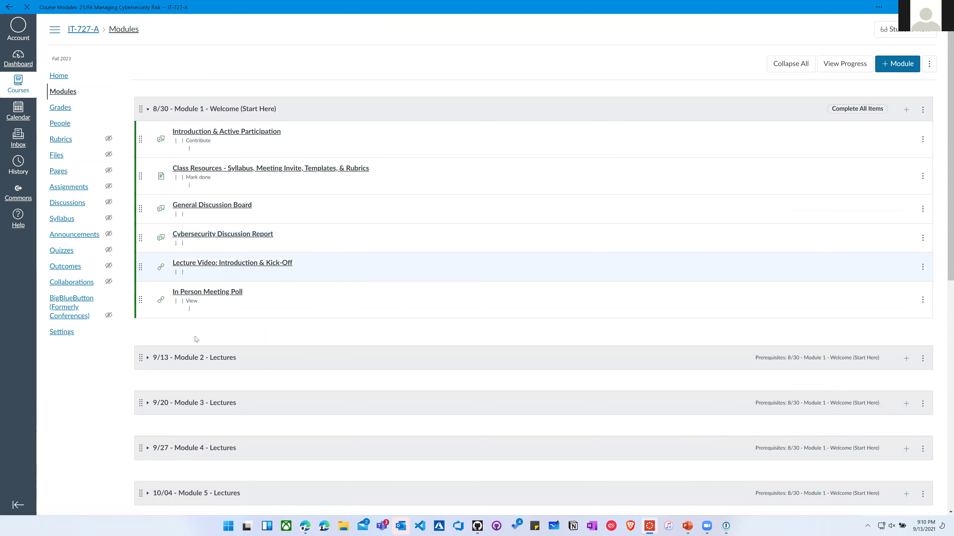
click(210, 324)
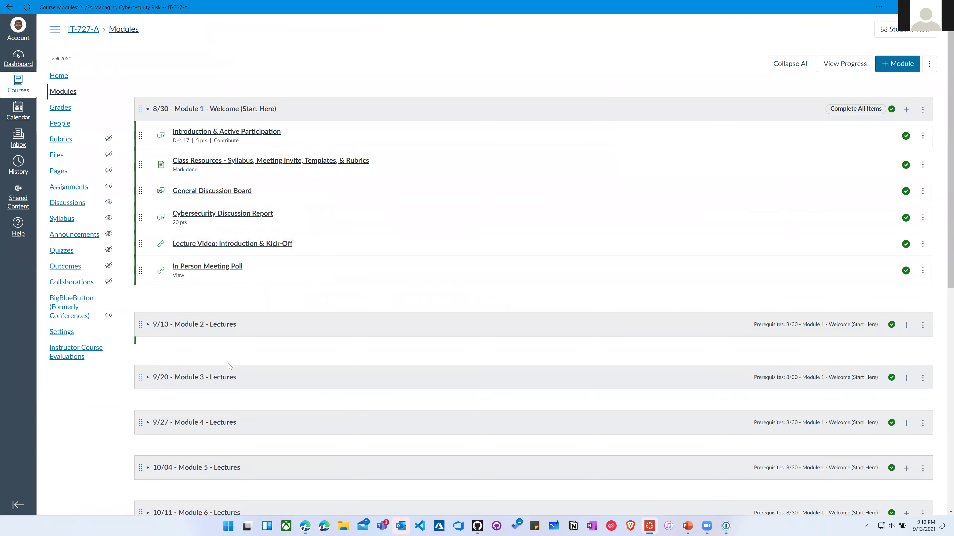
click(230, 371)
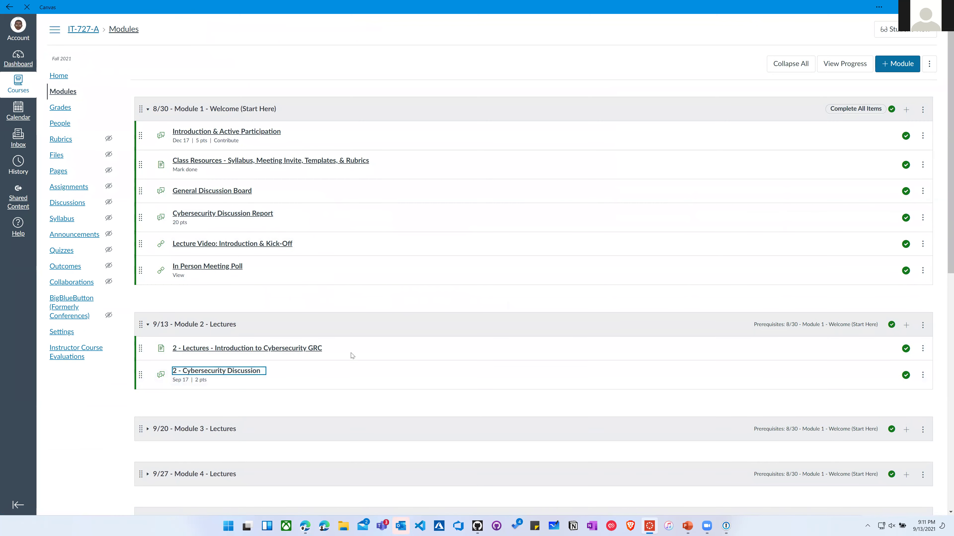